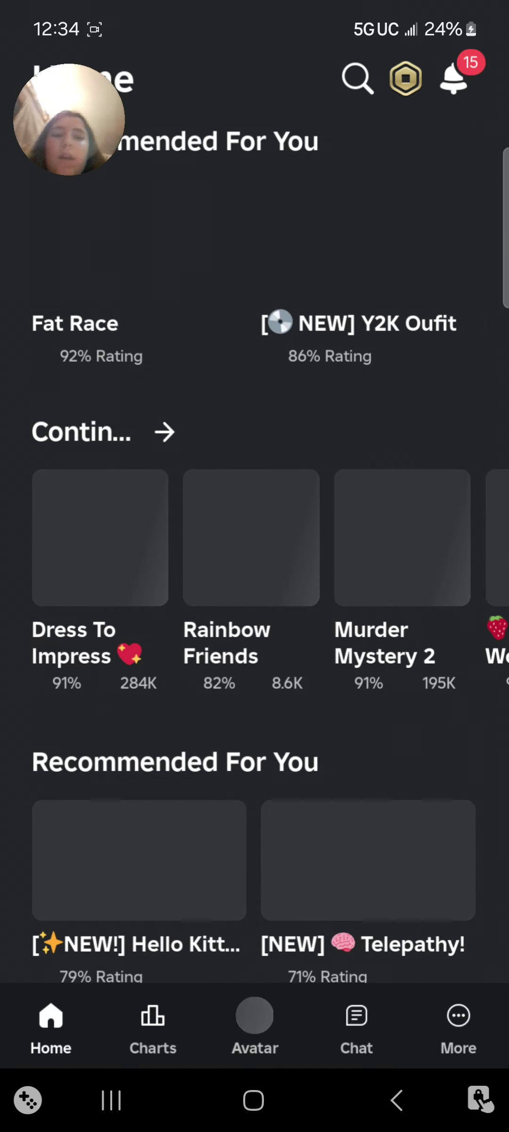
- Open the Dress To Impress details panel from the Continue row
{"action": "left_click", "coordinate": [251, 540]}
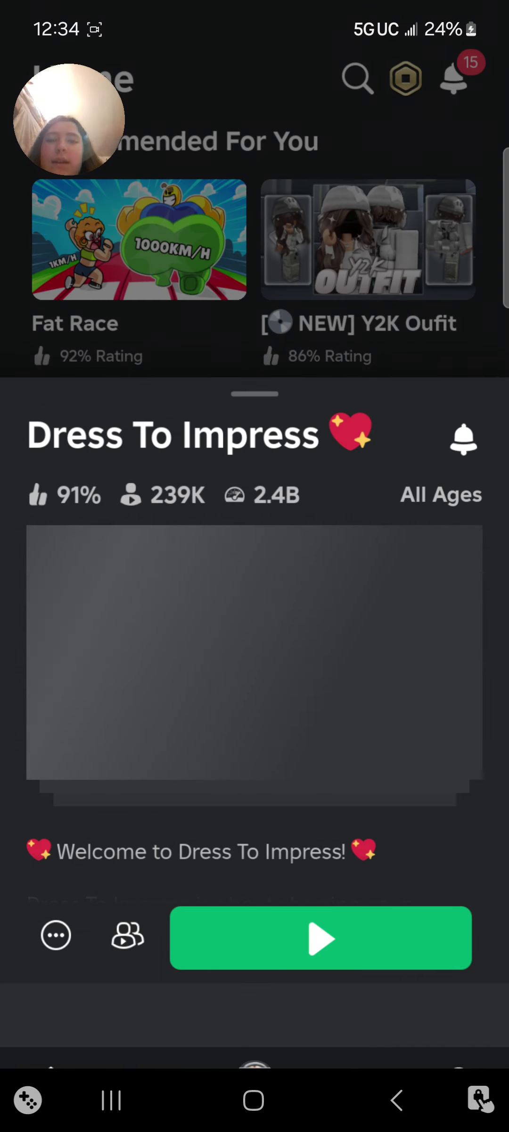